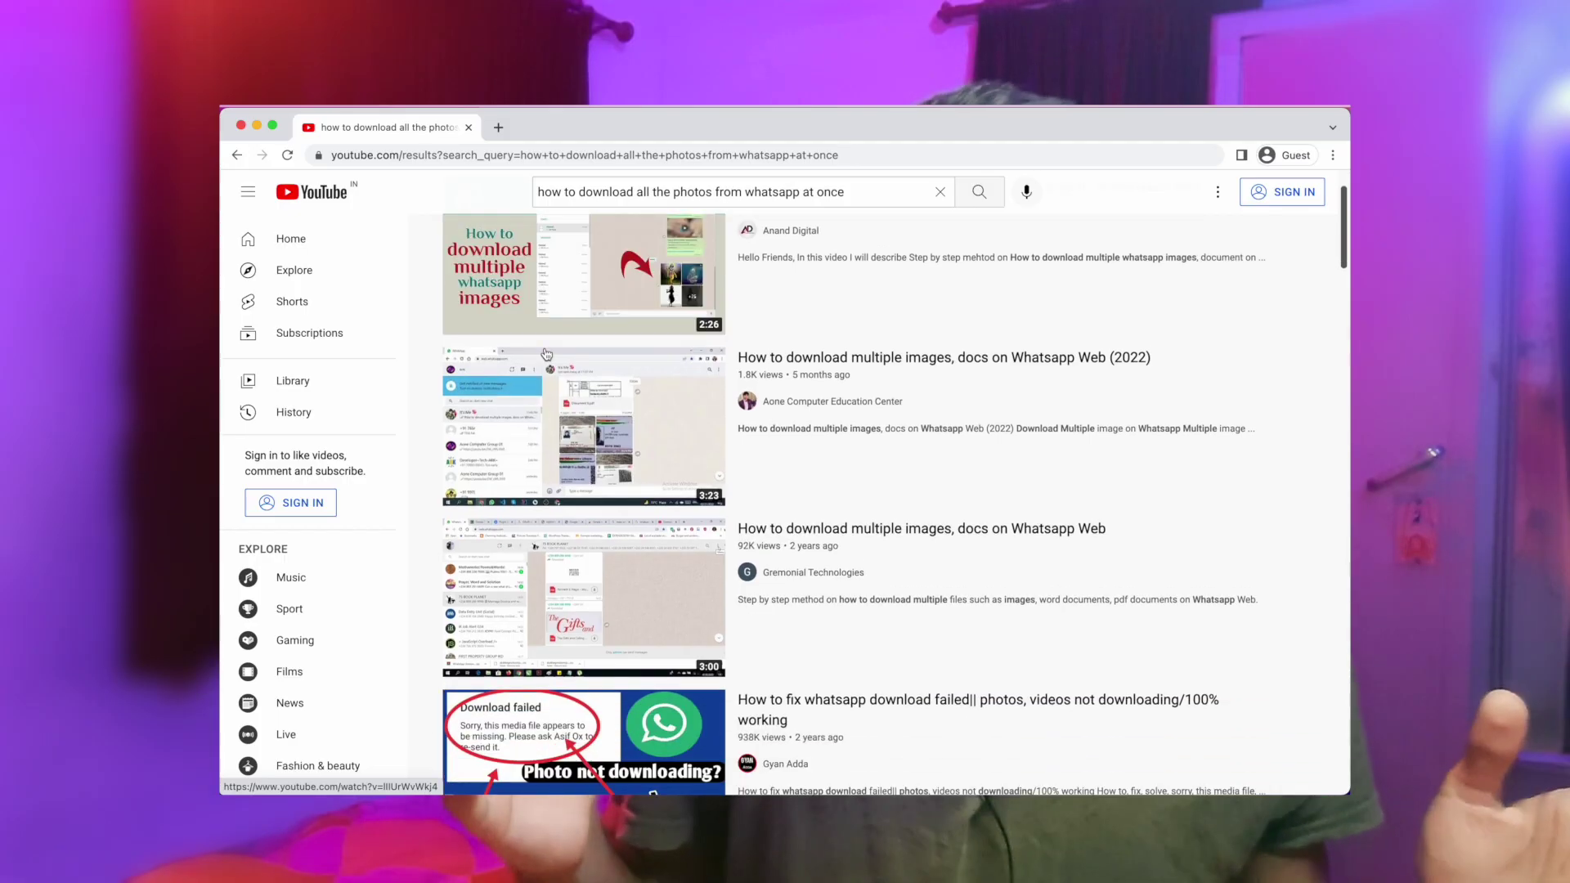
# - Scroll through the search results on downloading all photos from WhatsApp at once
pyautogui.scroll(-2, 547, 354)
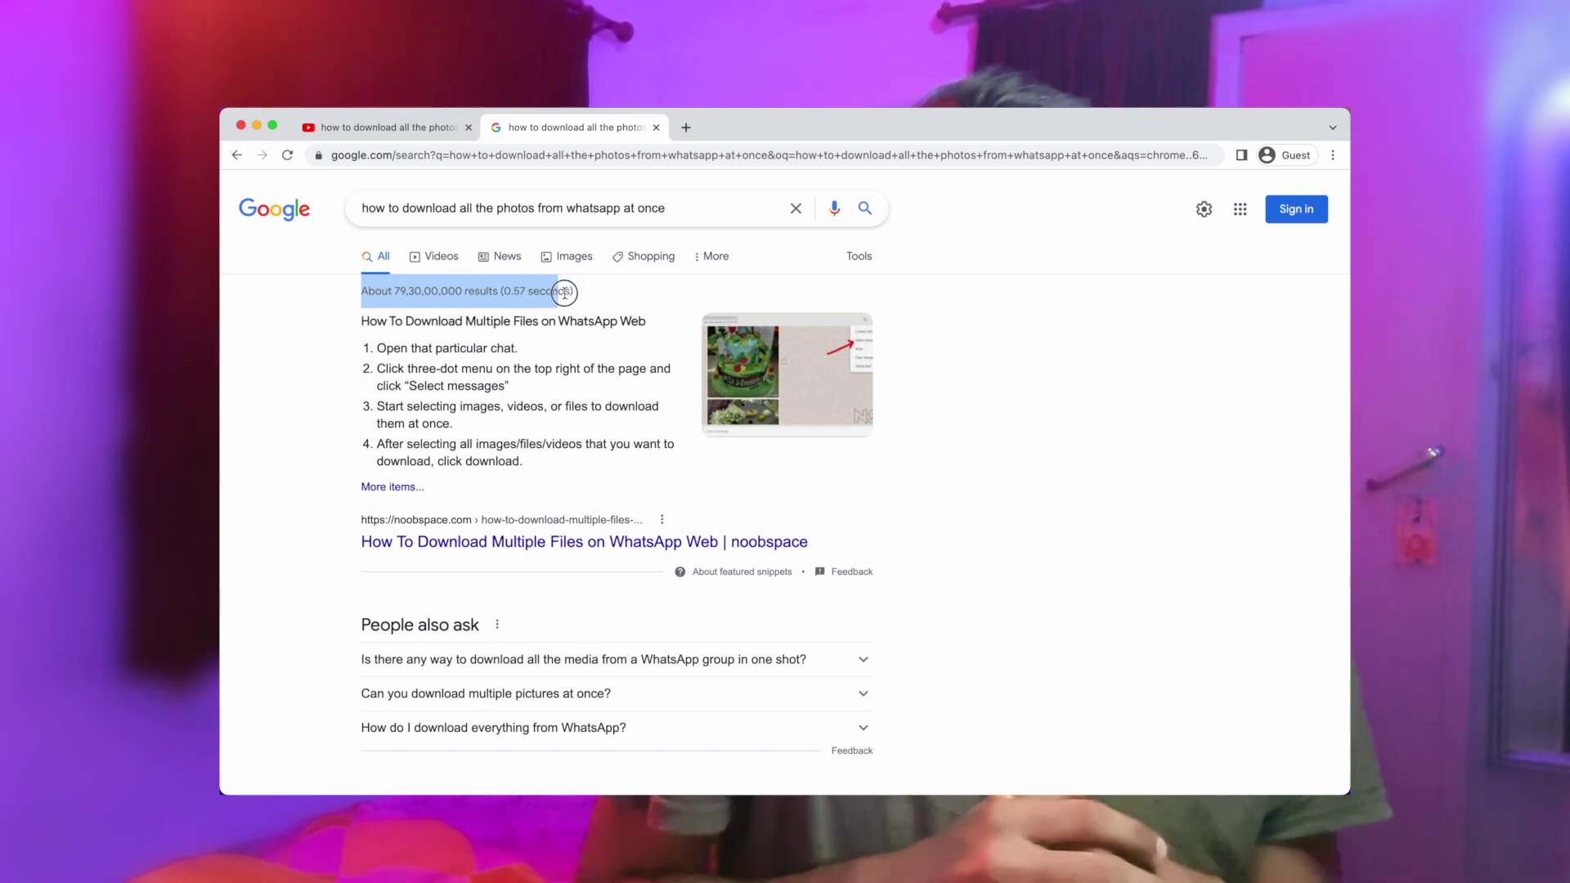
pyautogui.scroll(-5, 573, 474)
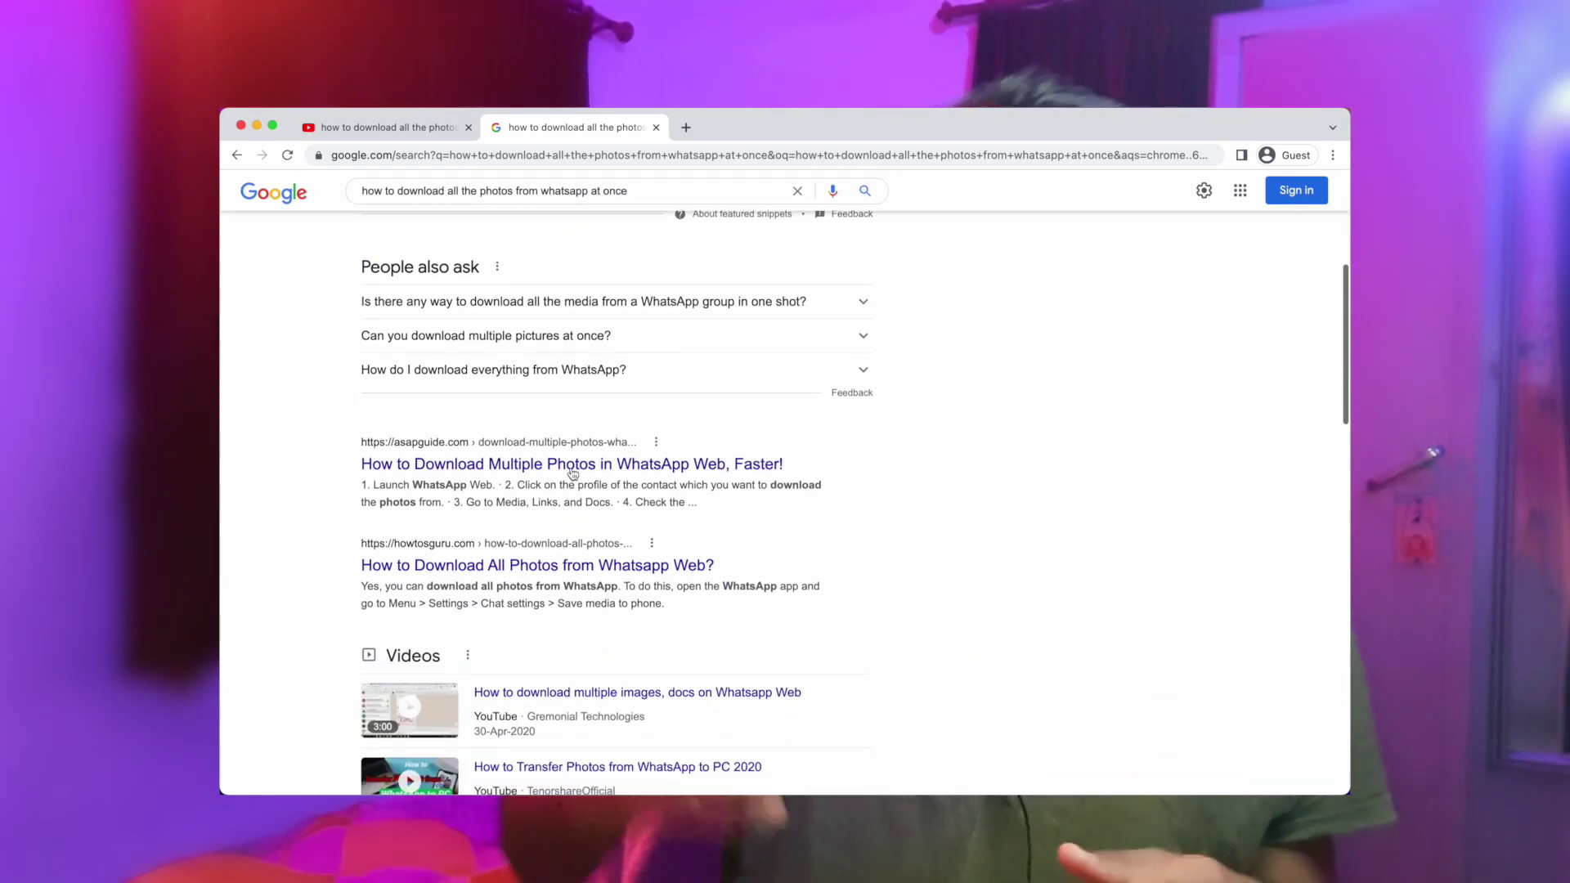
pyautogui.scroll(-8, 573, 474)
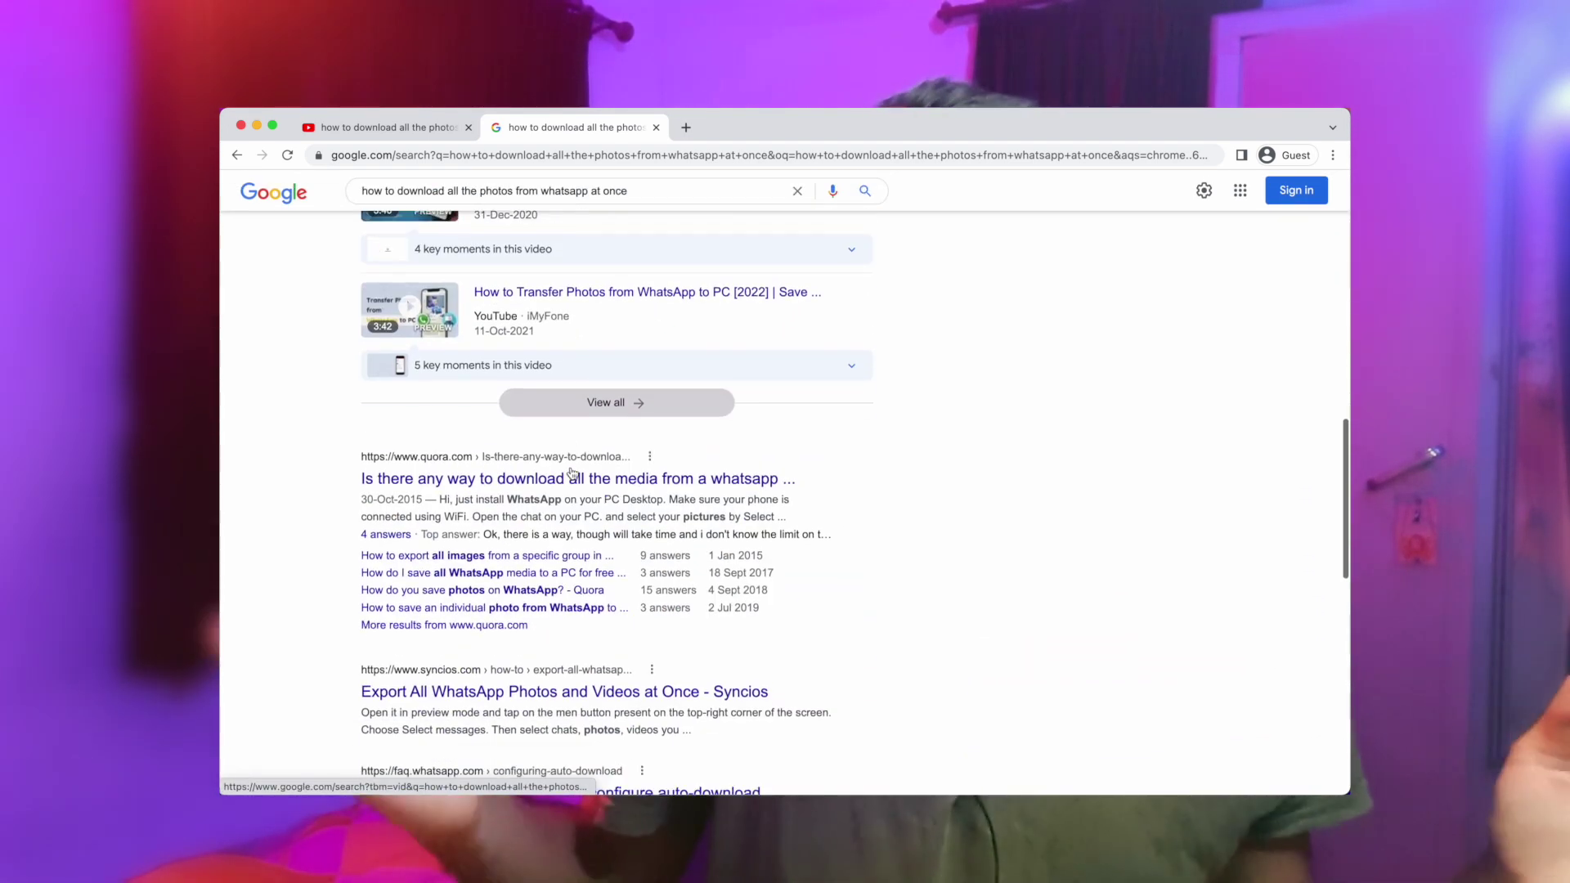
pyautogui.scroll(-4, 572, 473)
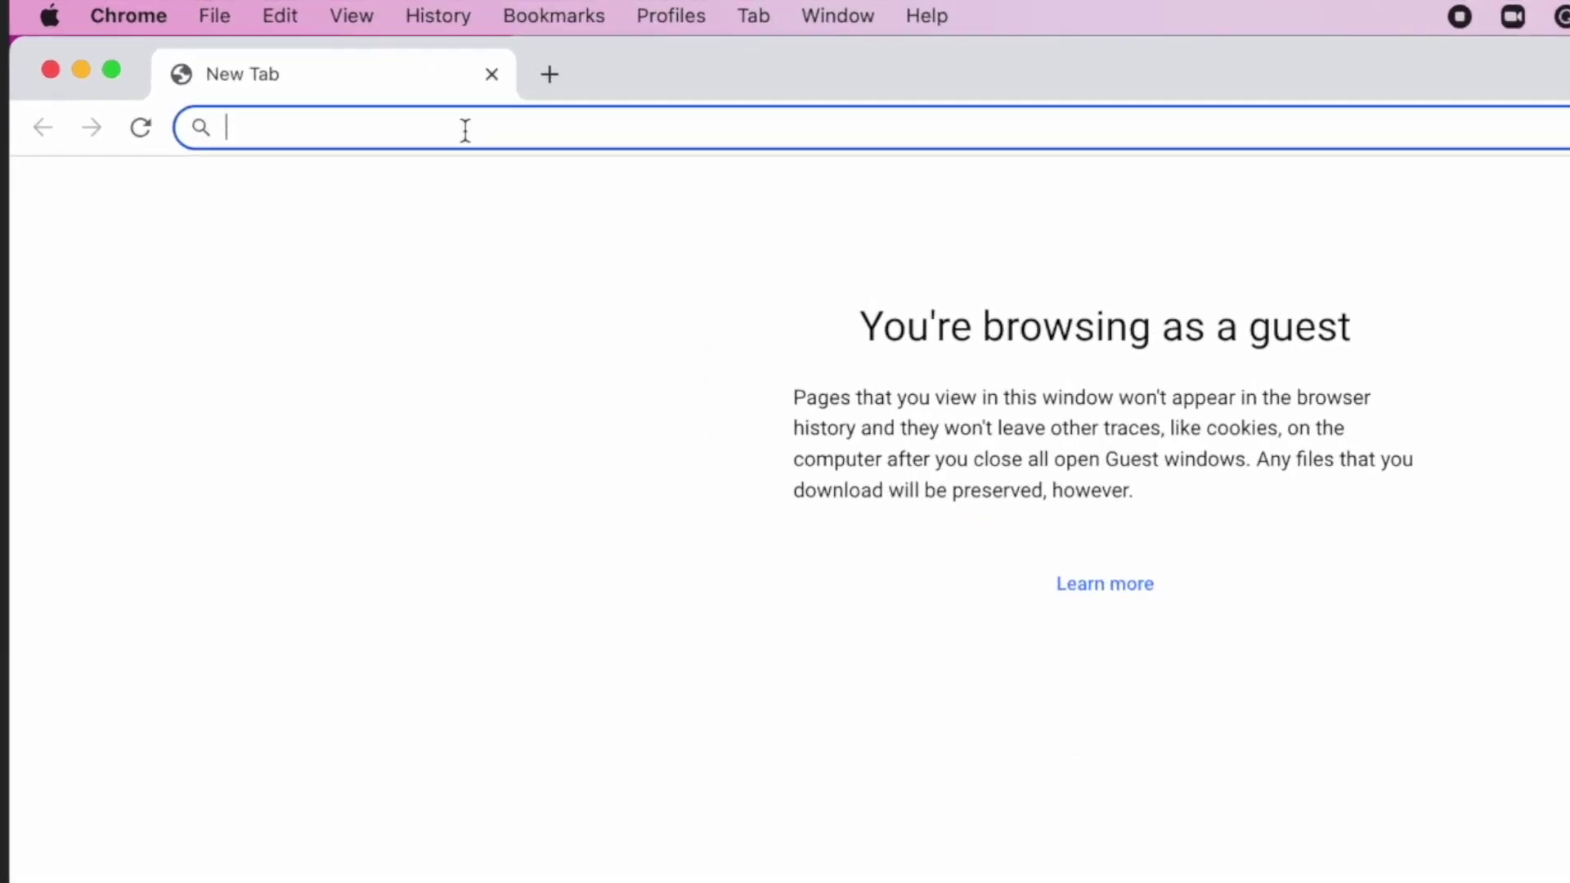
# - Search for 'WHATSAPP WEB', open the WhatsApp Web site and reach the FUN GROUP chat
pyautogui.write('WHATSAPP WEB')
pyautogui.press('Return')
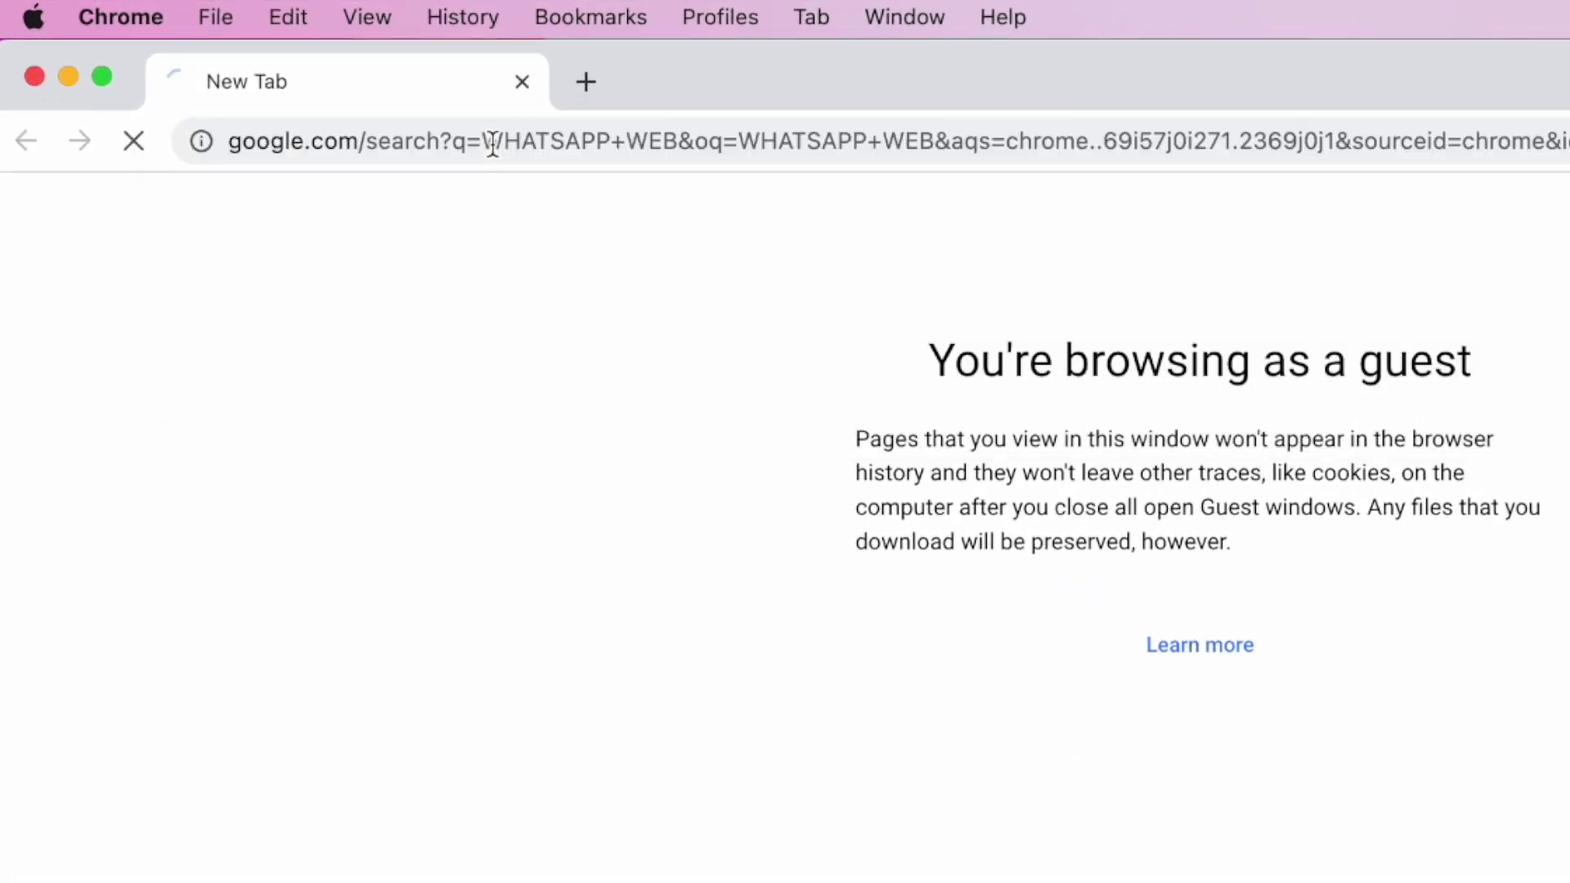
pyautogui.click(514, 549)
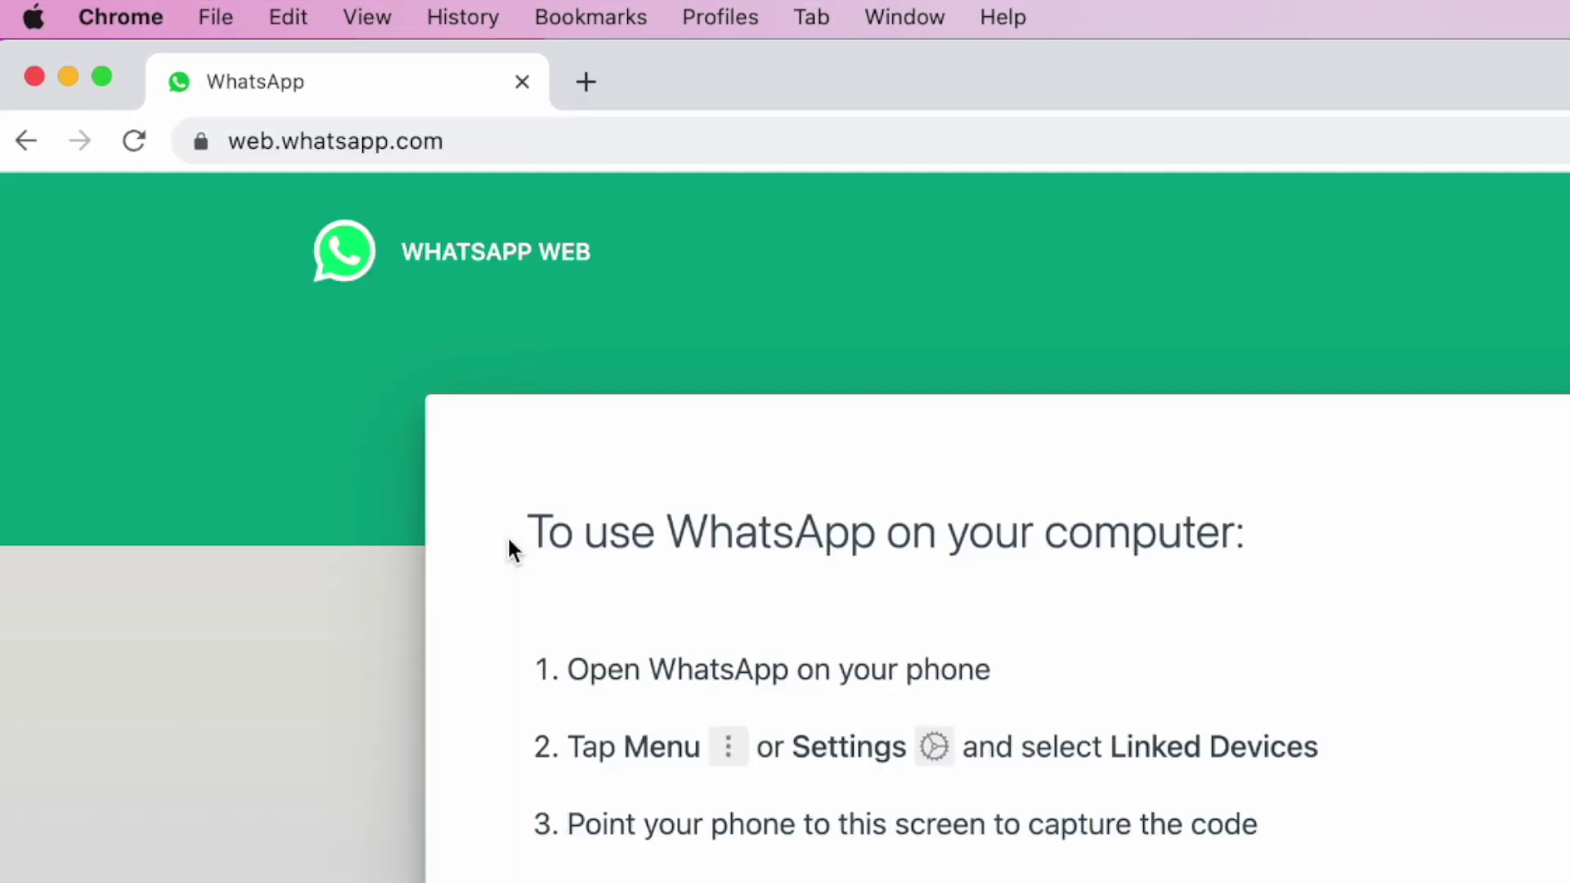
pyautogui.scroll(-2, 970, 697)
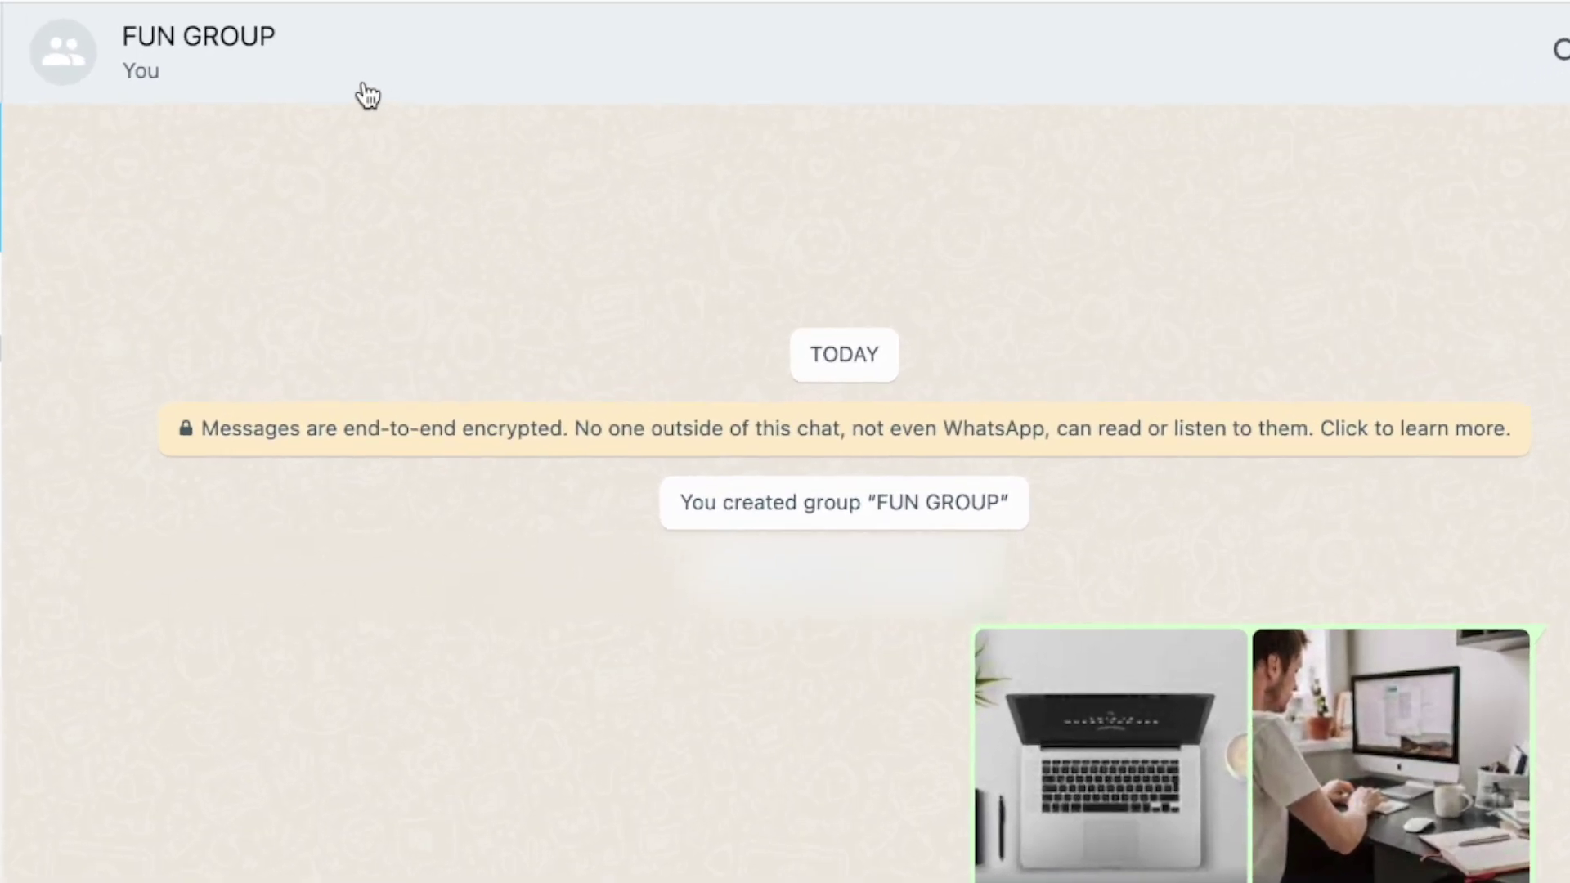
# - Open FUN GROUP's group info and its 'Media, links and docs' gallery
pyautogui.click(367, 95)
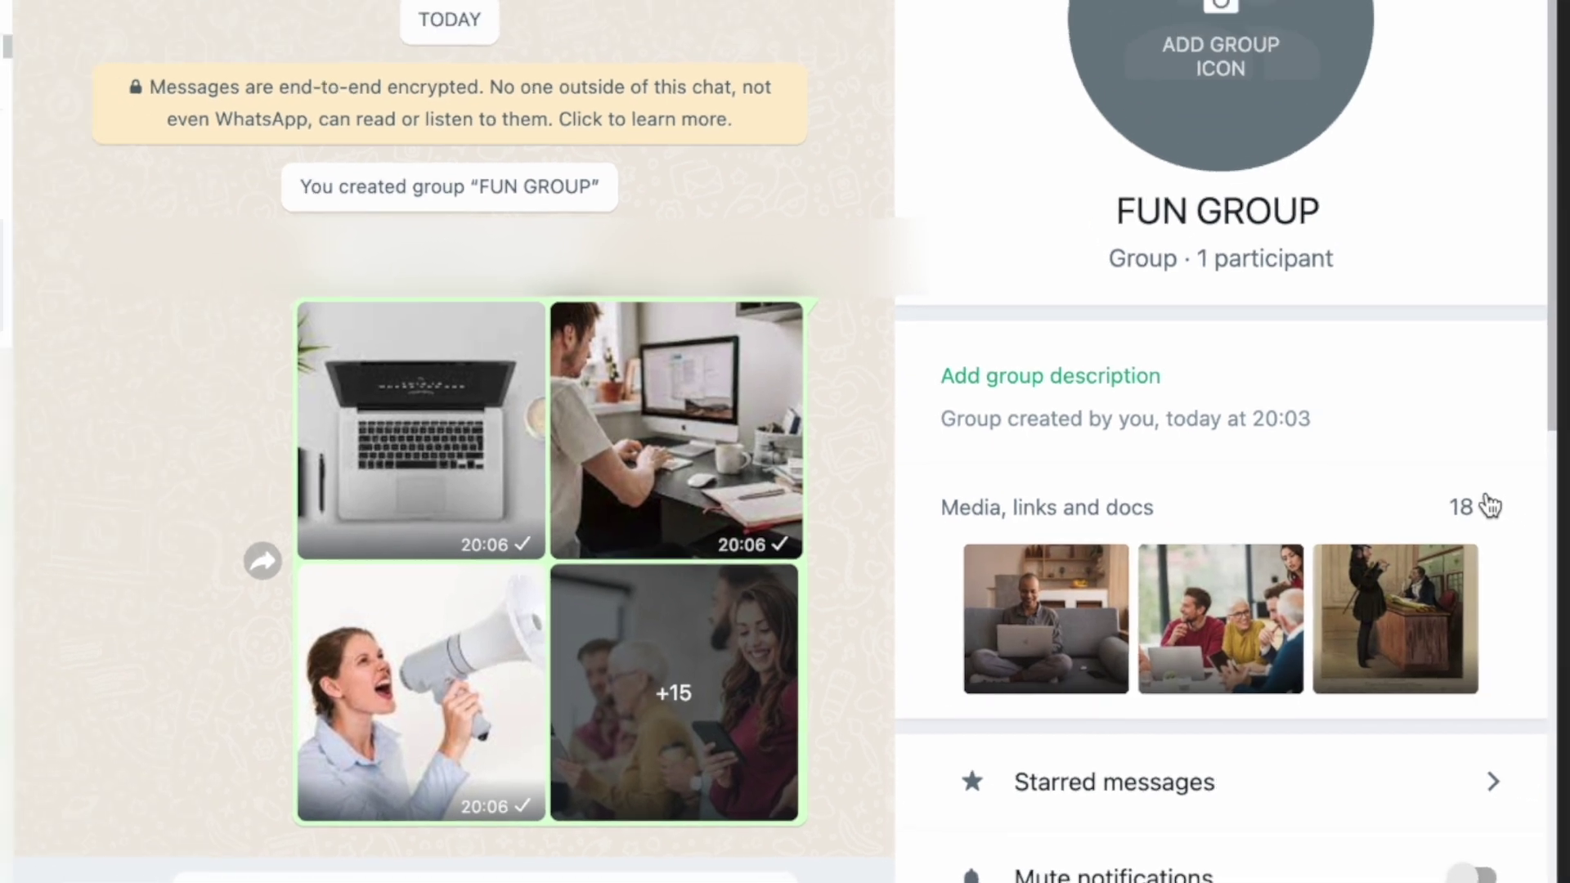
pyautogui.click(1501, 480)
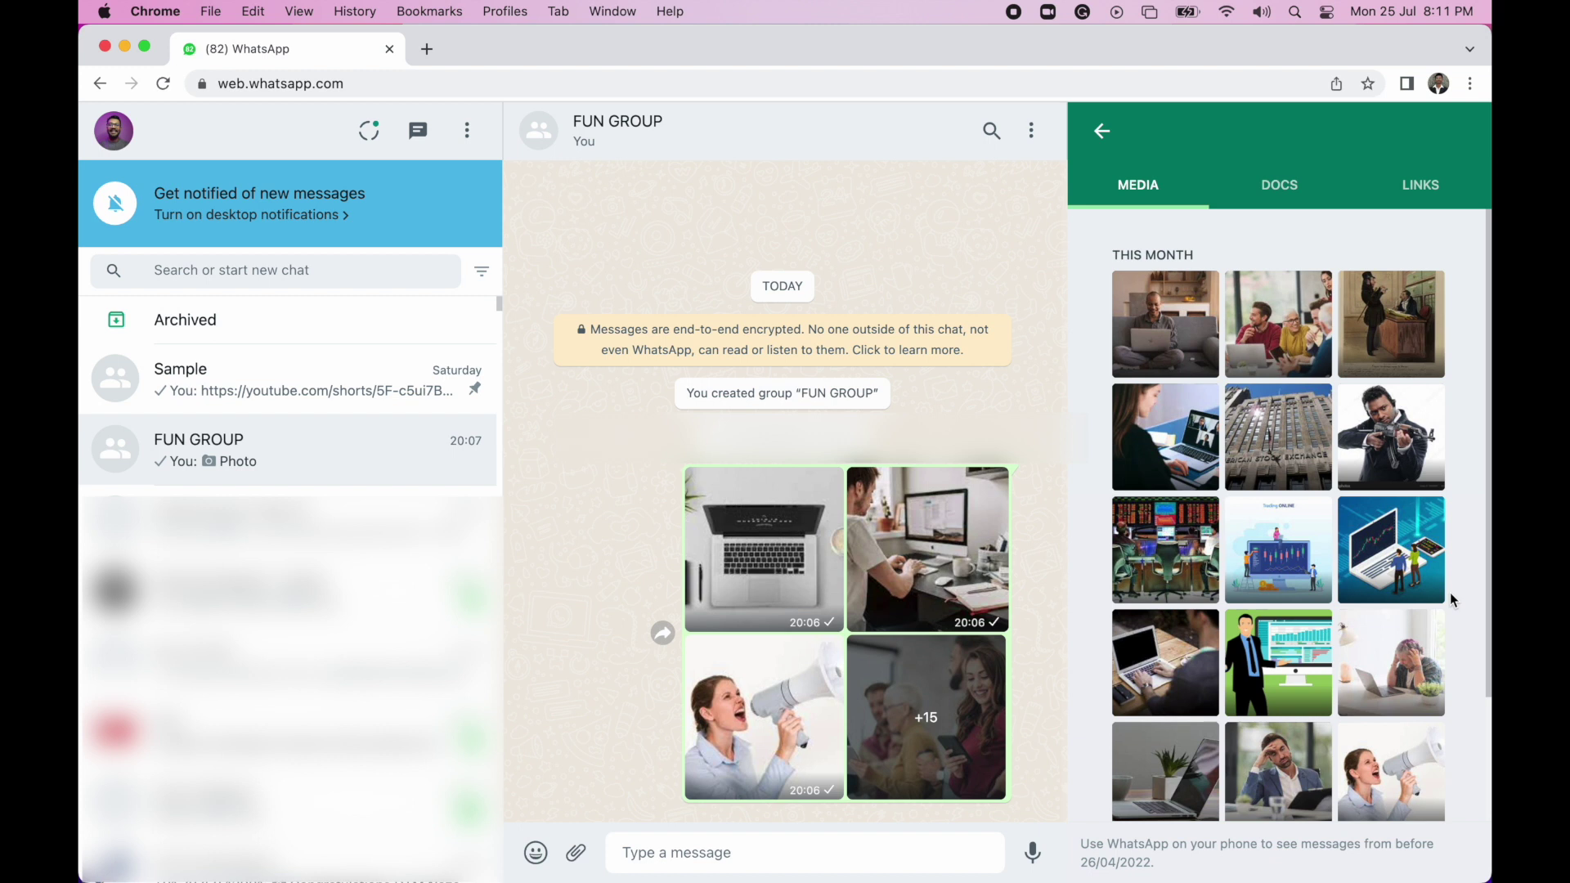
# - Select the first two gallery photos, download them, then reselect the first photo
pyautogui.moveTo(1125, 292)
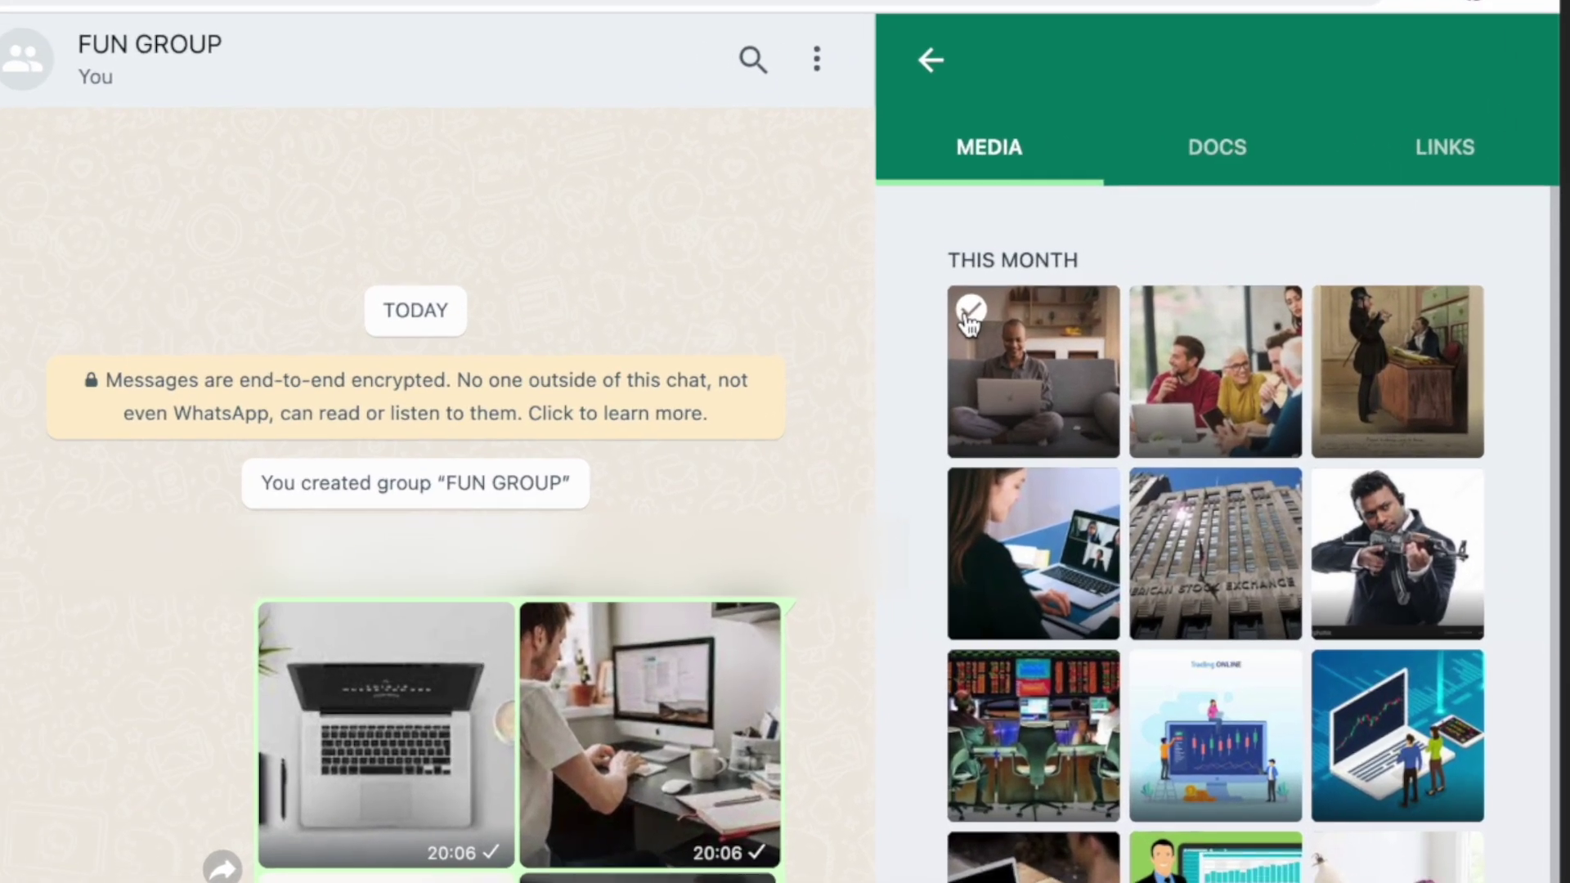
pyautogui.click(970, 311)
pyautogui.click(1128, 331)
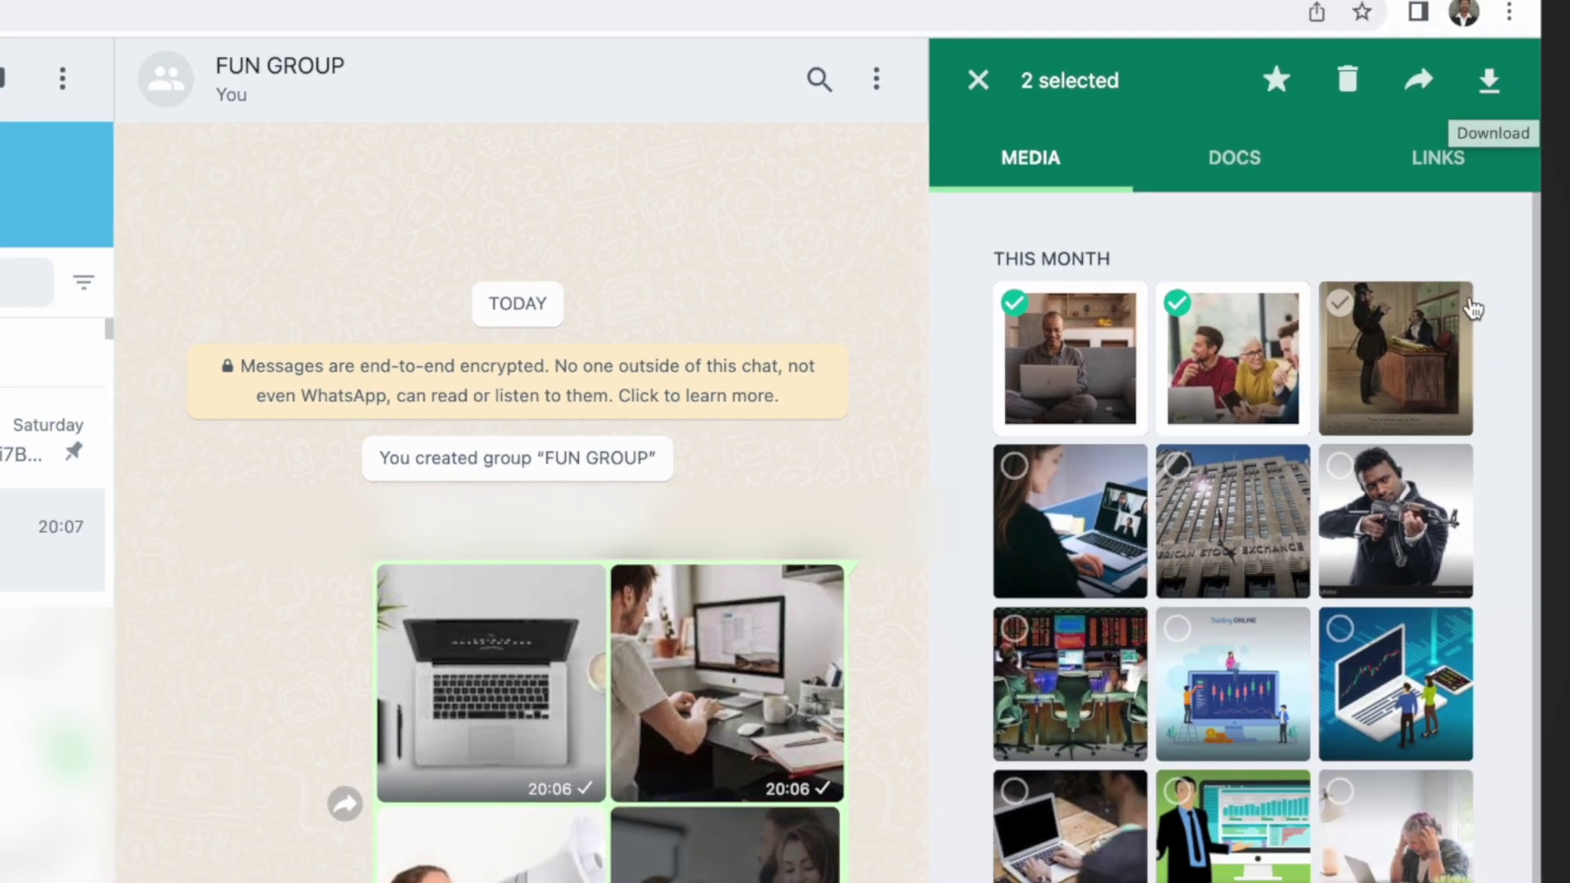
pyautogui.click(1510, 49)
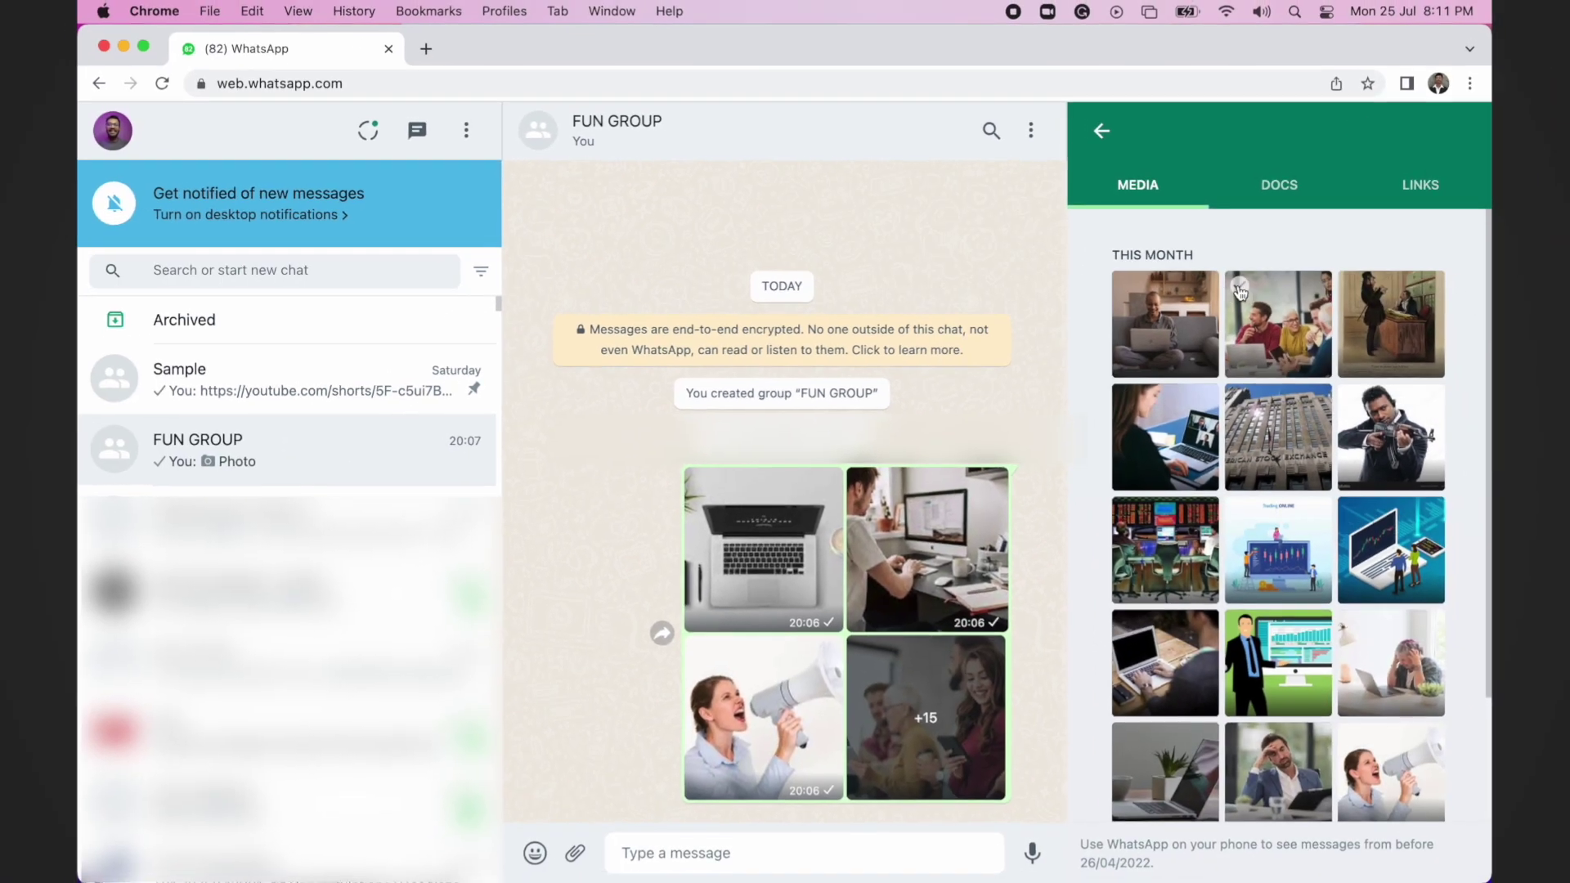
pyautogui.click(1126, 287)
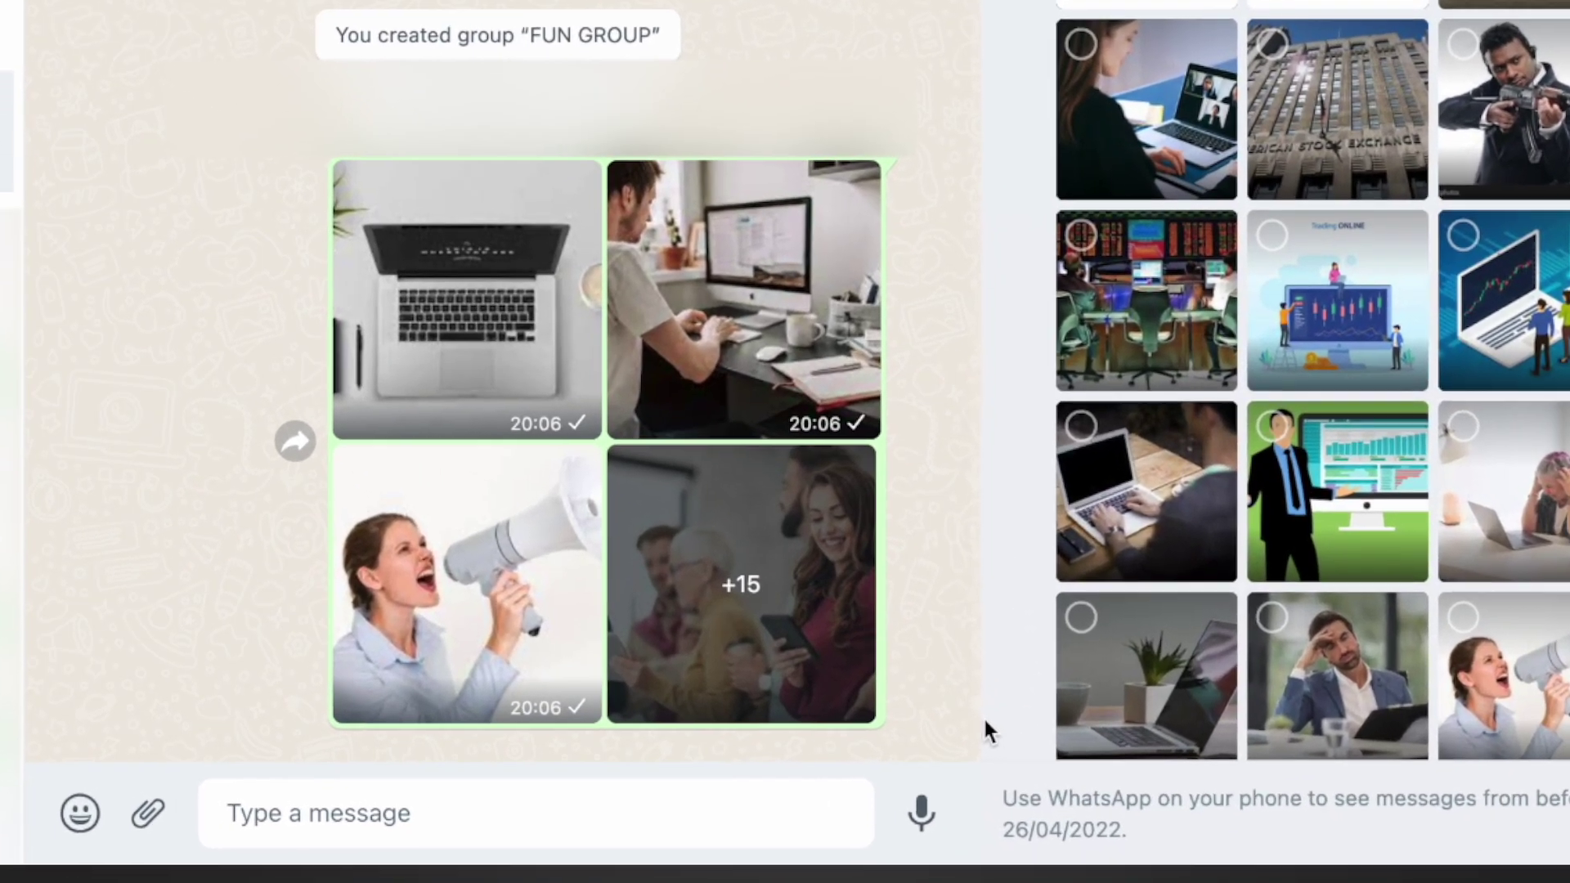
# - Open Chrome DevTools with Inspect from the page's context menu and switch to the Console
pyautogui.rightClick(1071, 795)
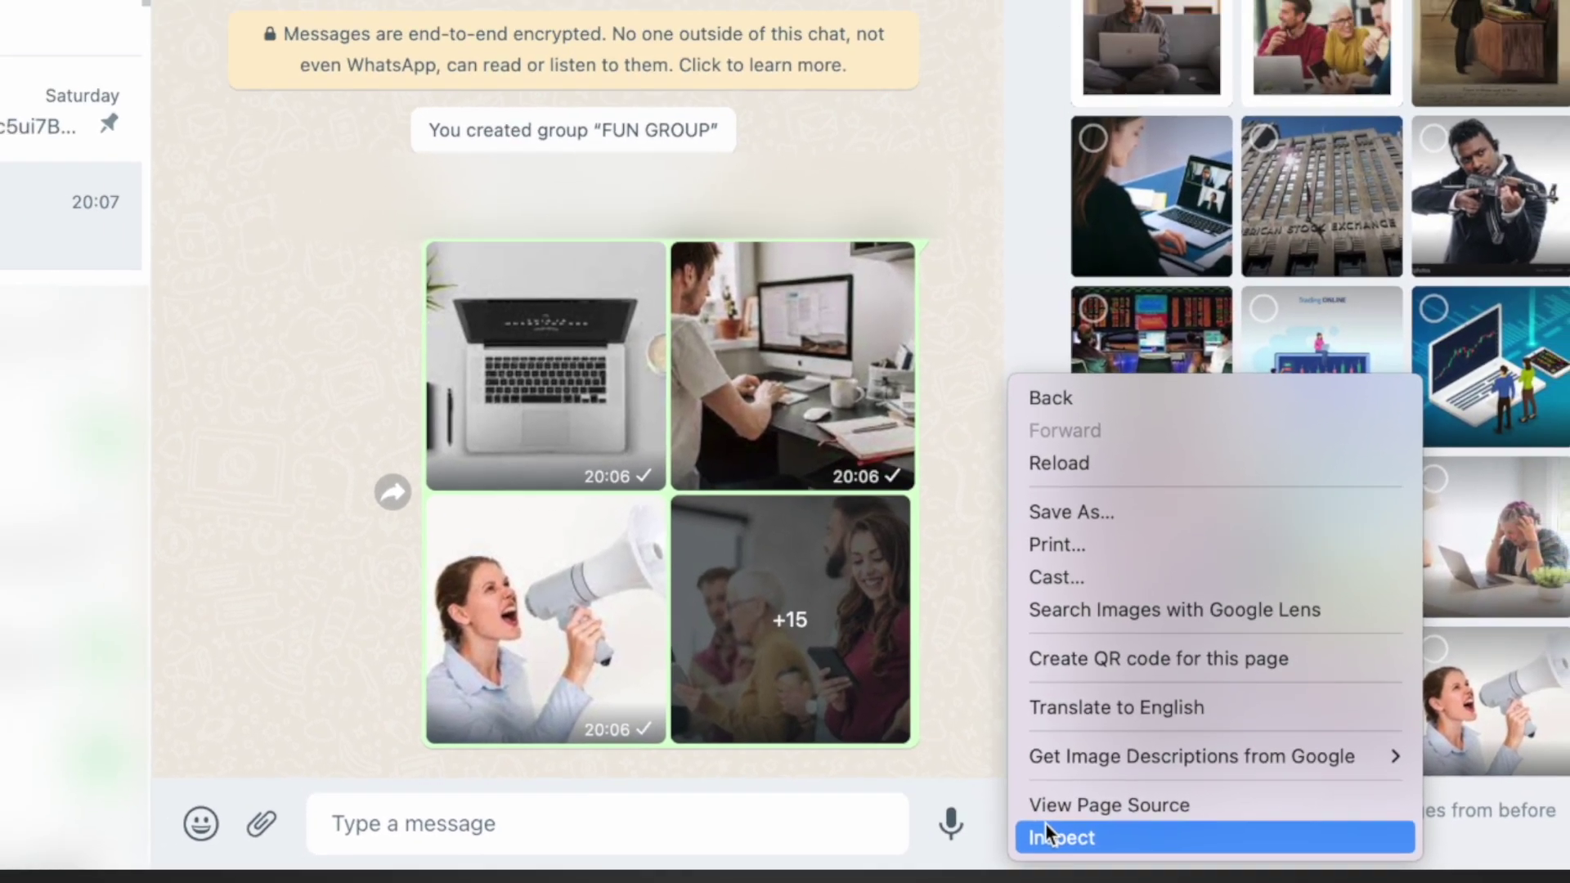
pyautogui.click(1047, 832)
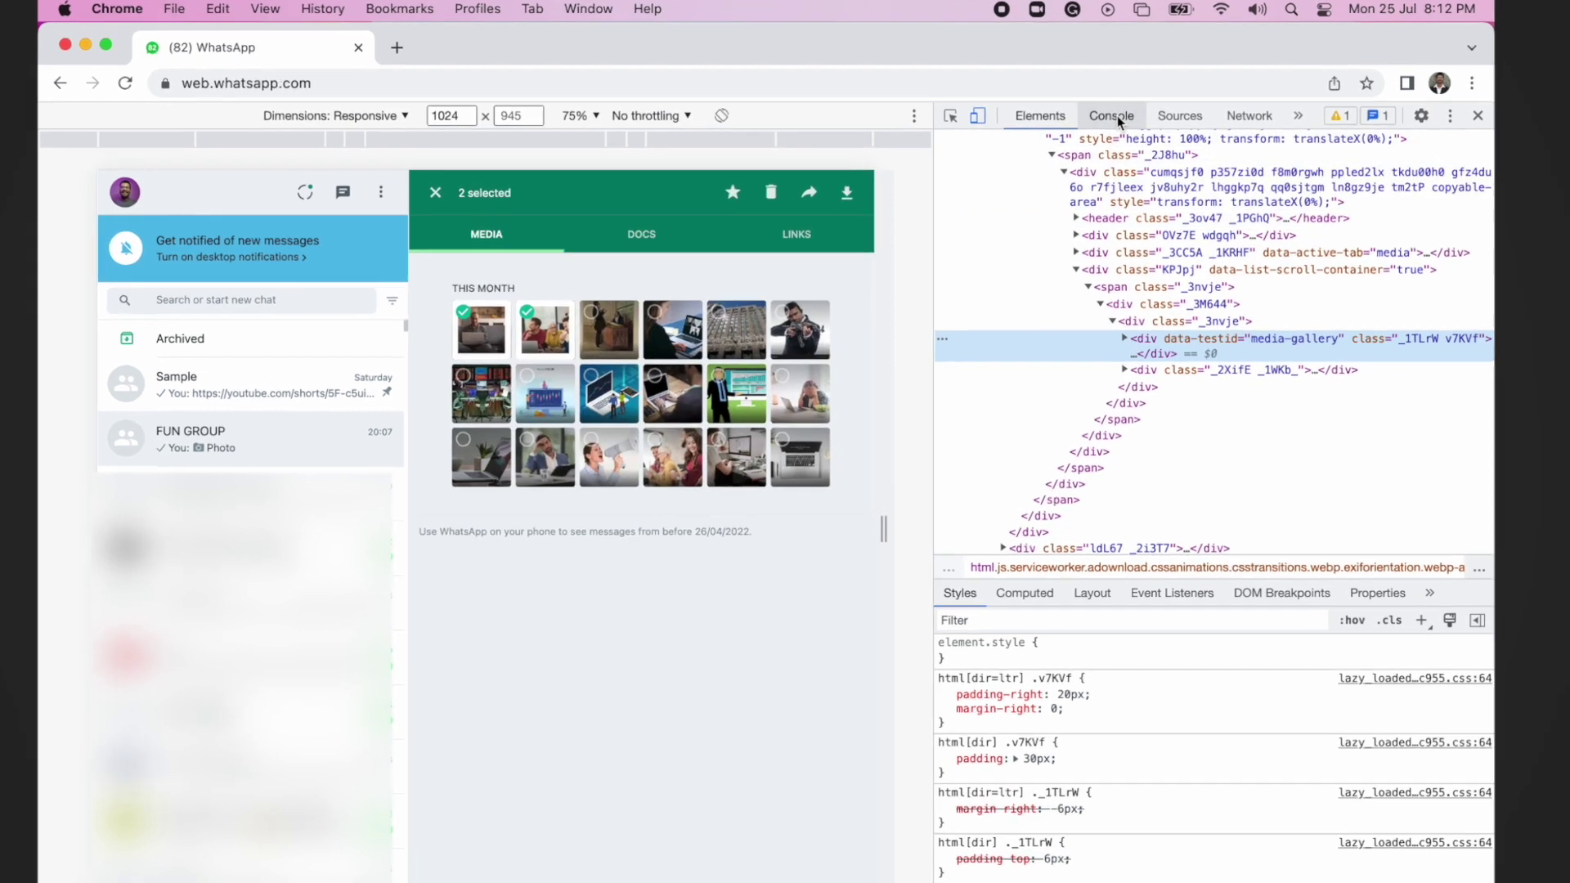
pyautogui.click(1116, 115)
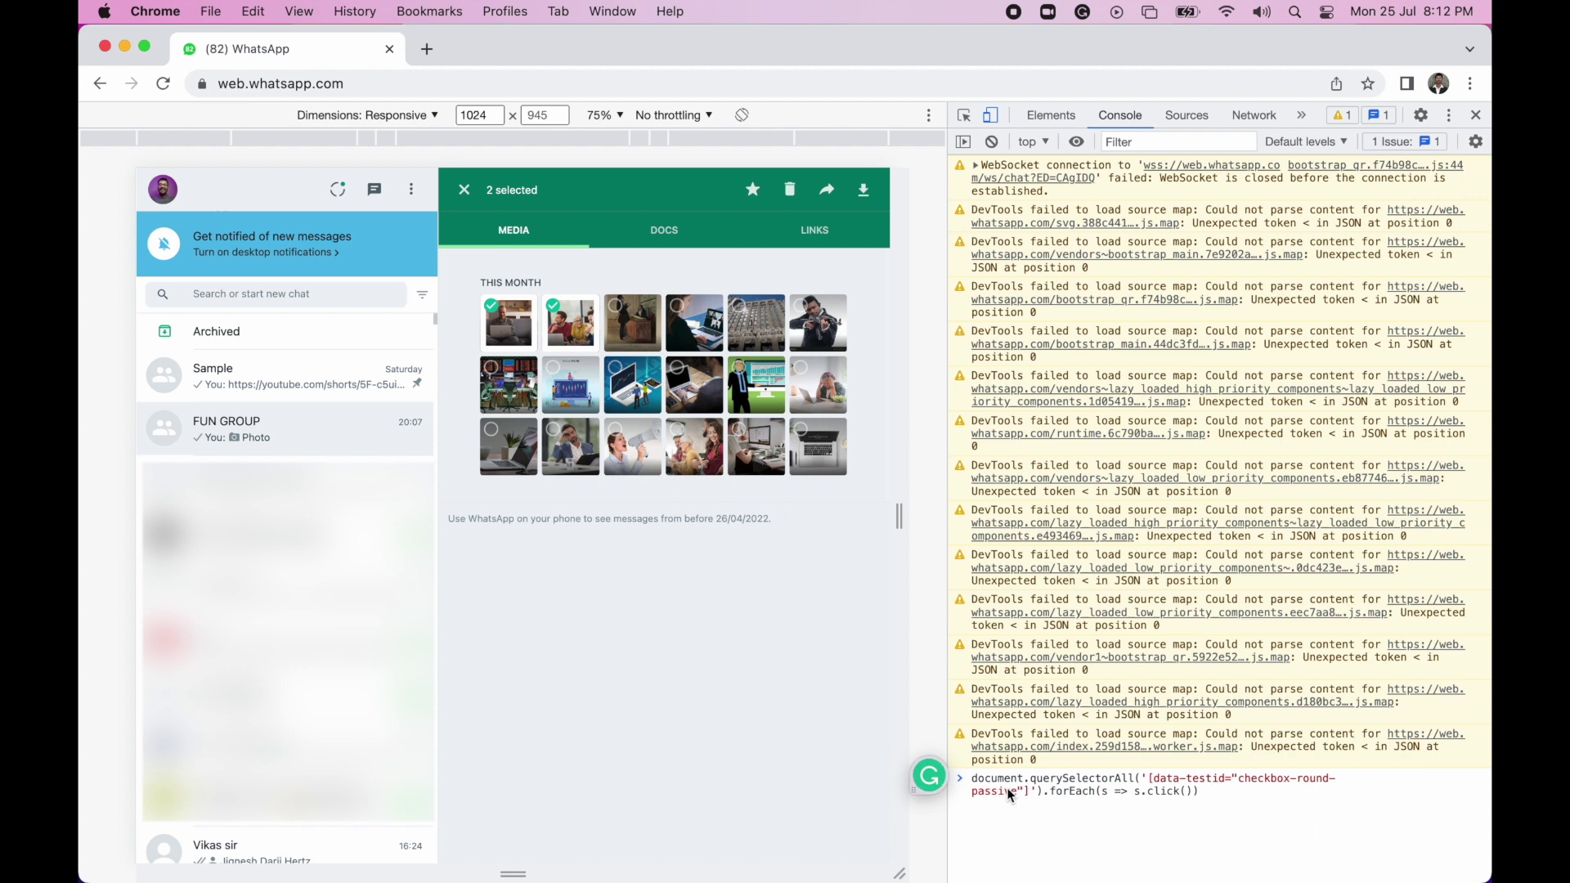
# - Run the checkbox-select script, download all 18 photos as a zip, and open it
pyautogui.press('Return')
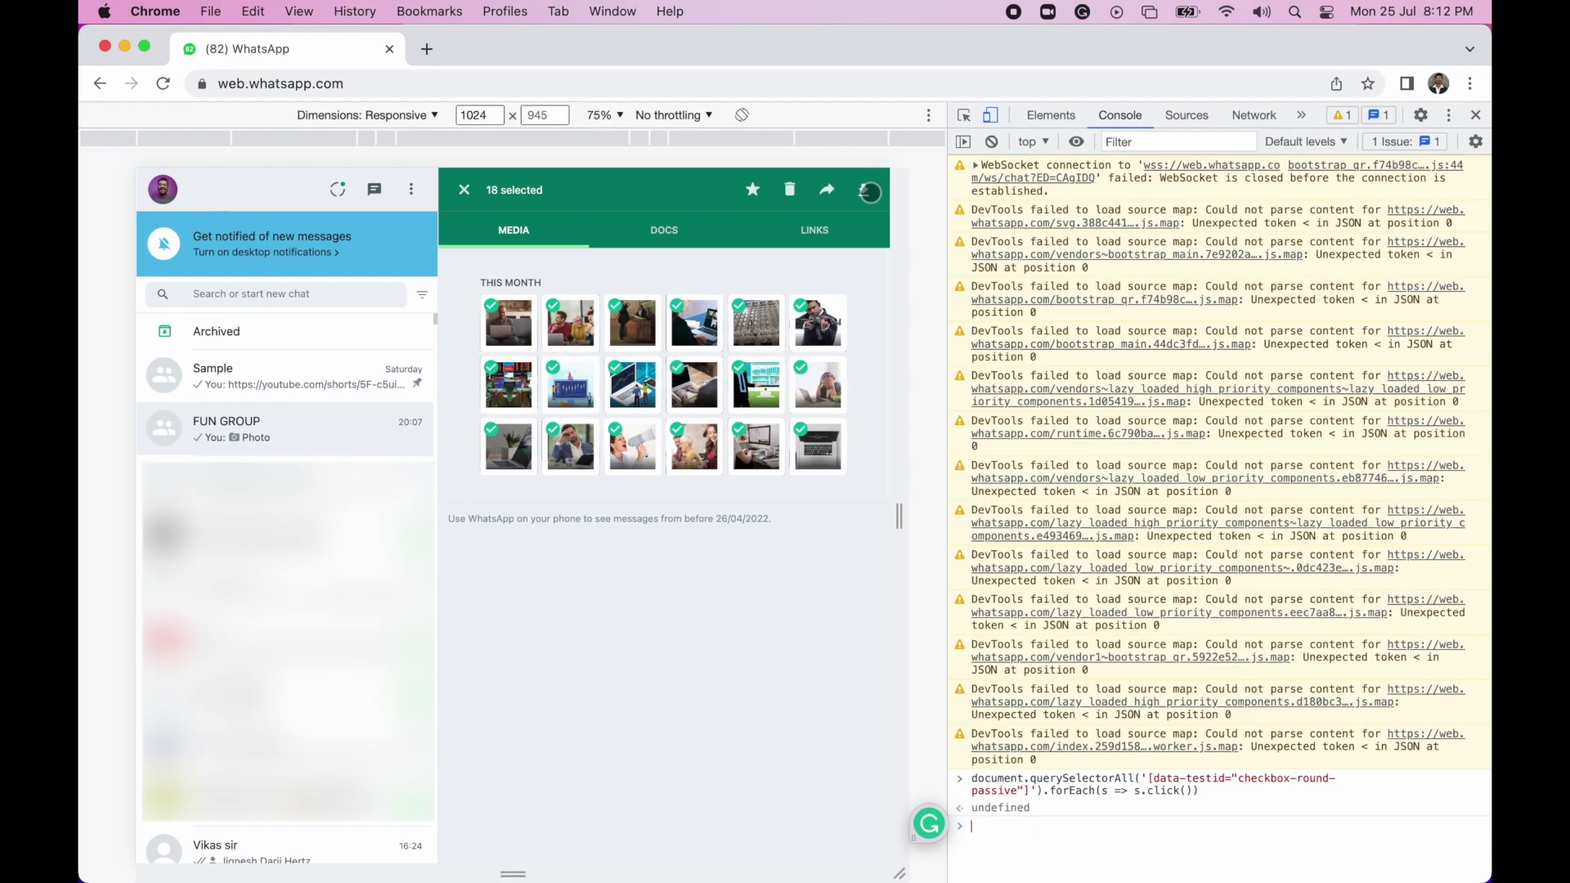
pyautogui.click(864, 189)
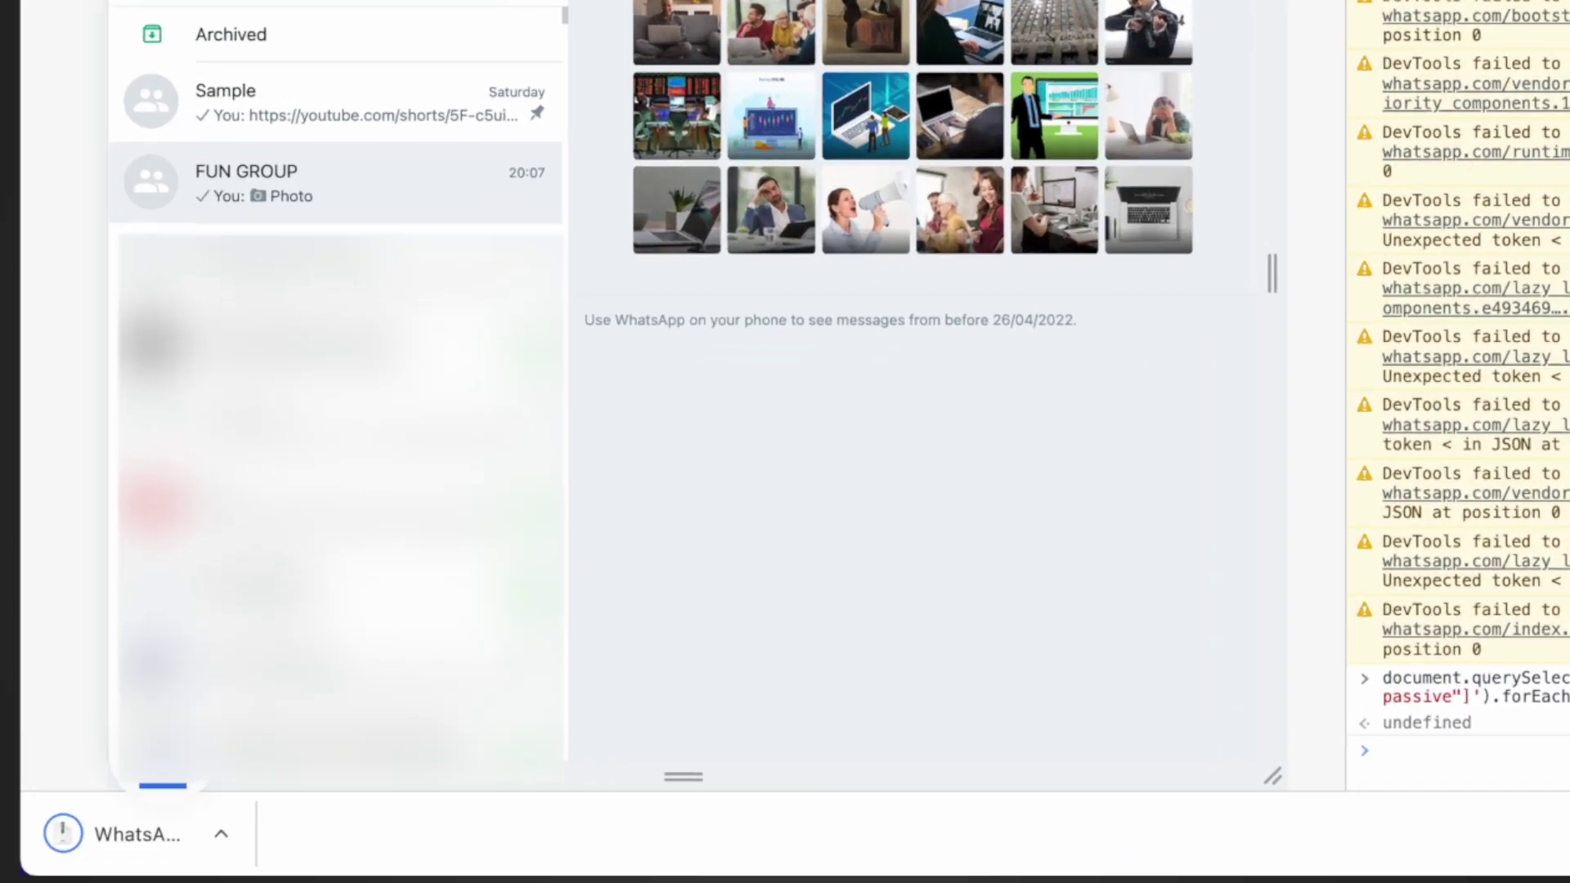
pyautogui.click(157, 824)
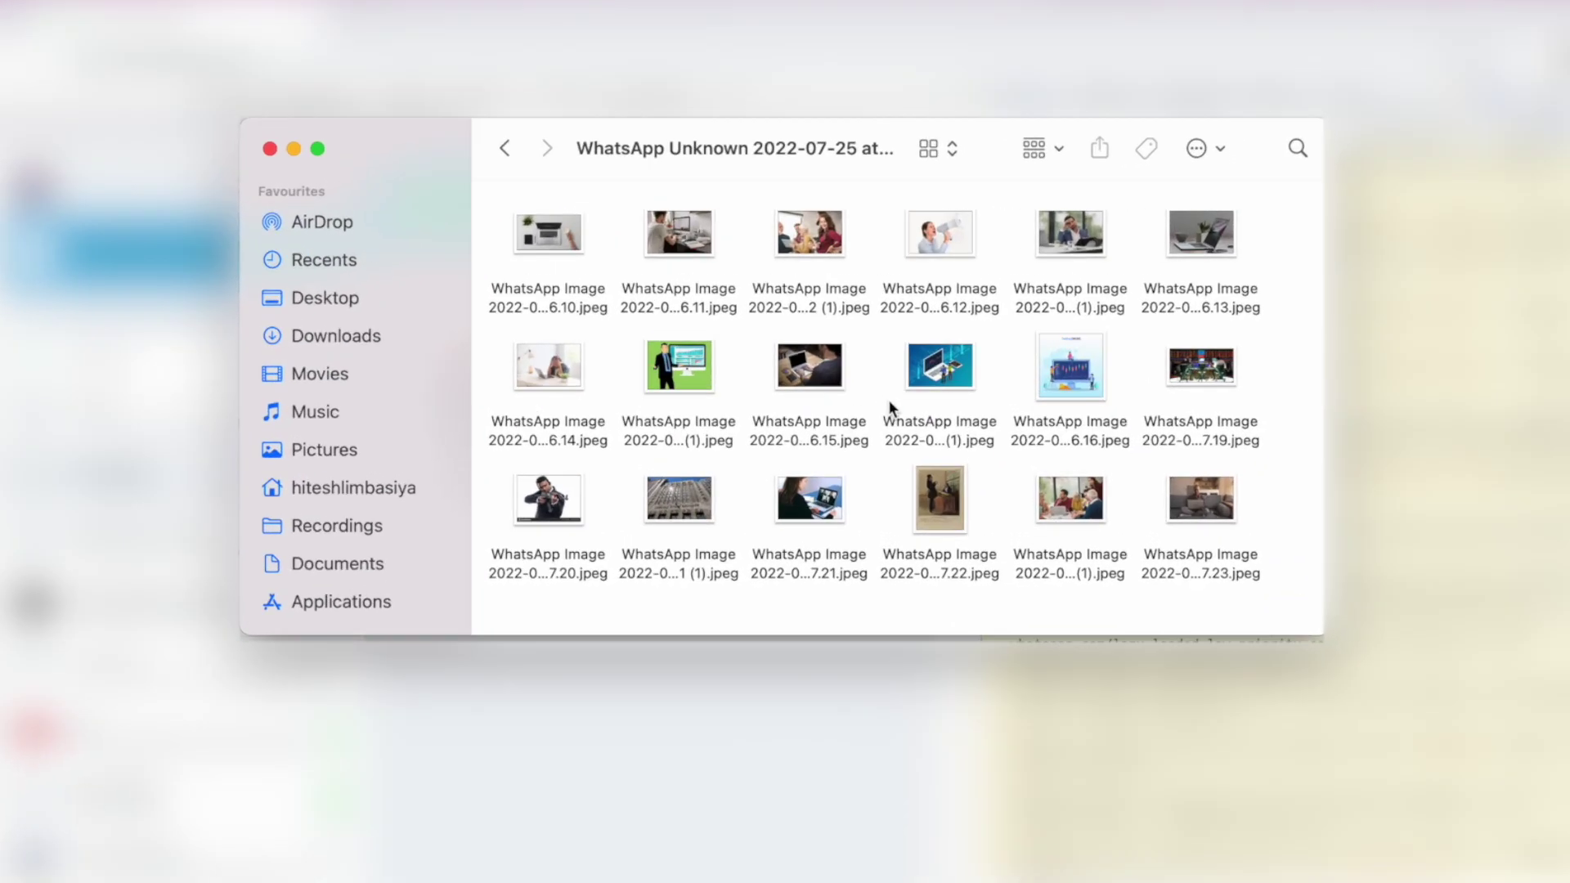
pyautogui.scroll(1, 932, 483)
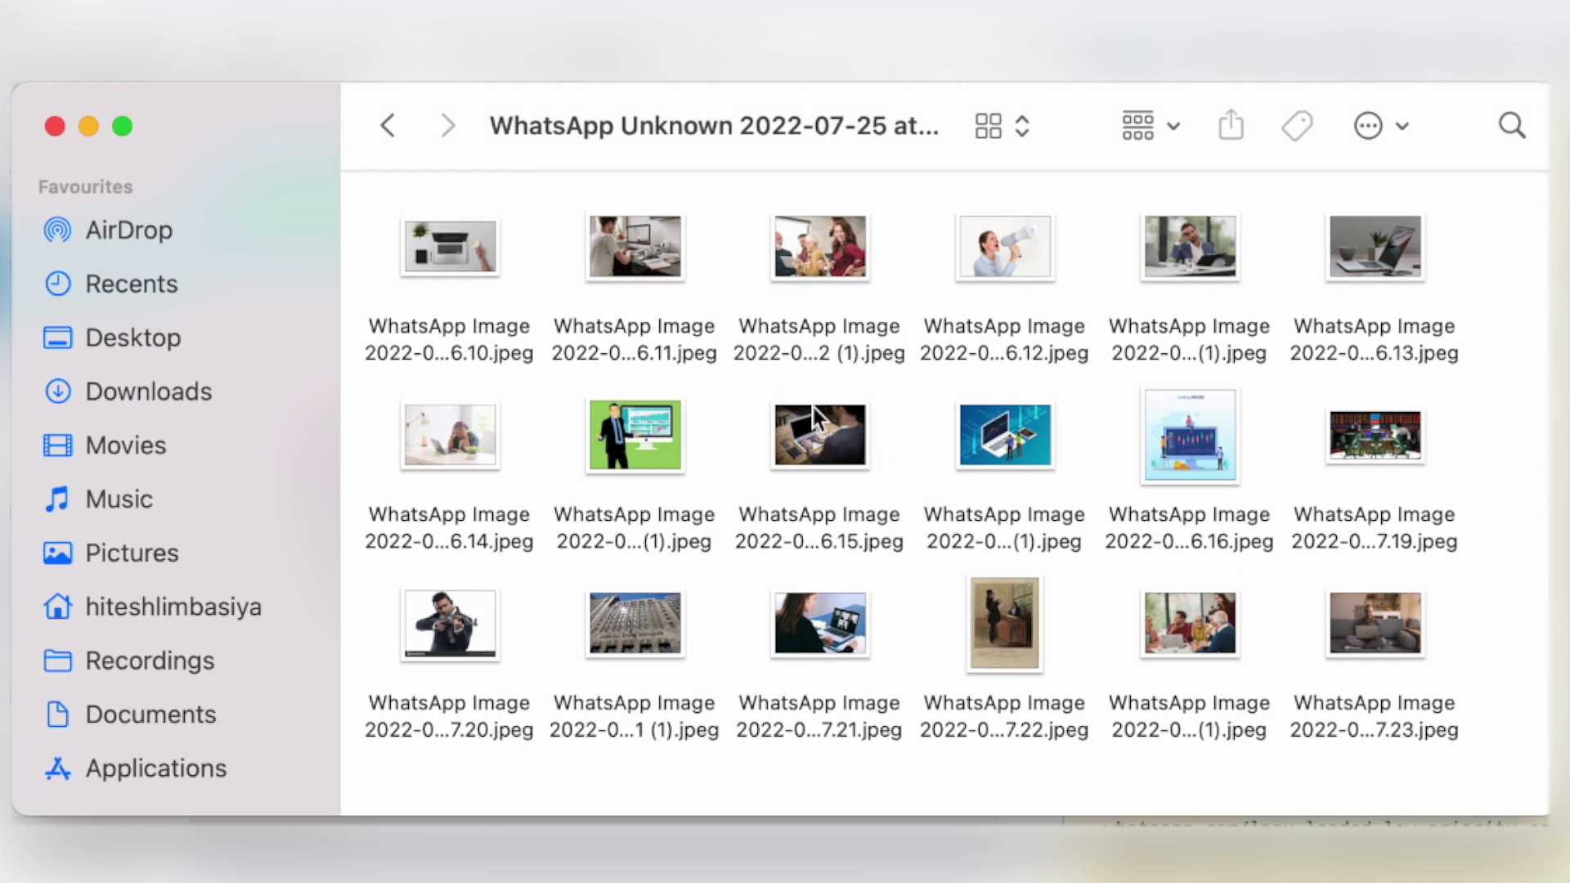